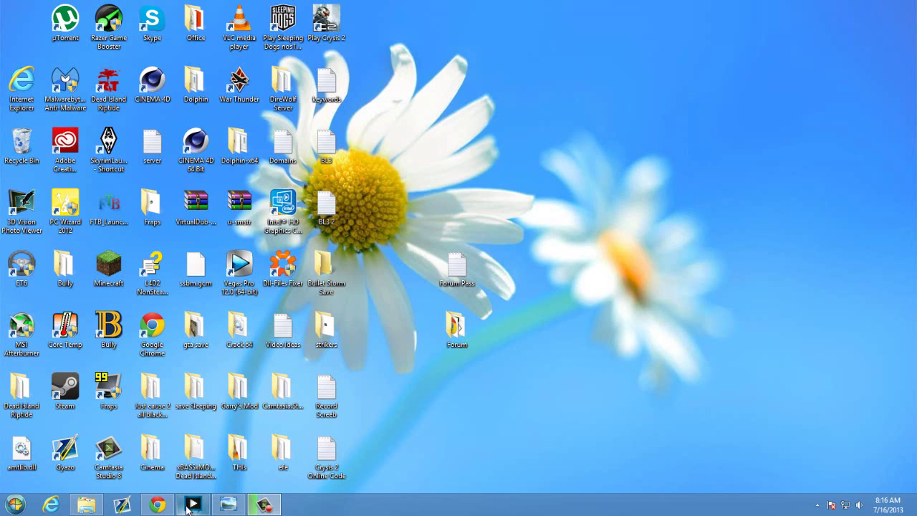
In Chrome, compare the Twitch channel's offline placeholder with the XSplit download tab
mouse_move(187, 507)
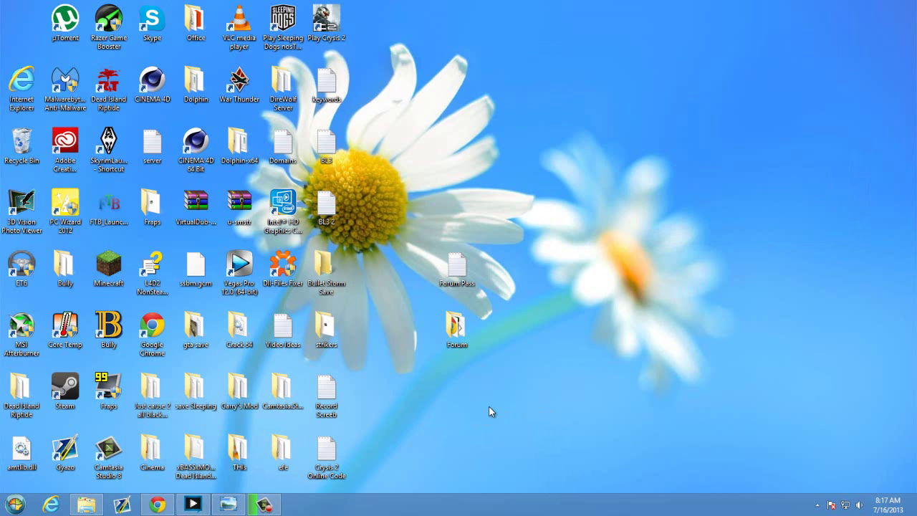
click(152, 504)
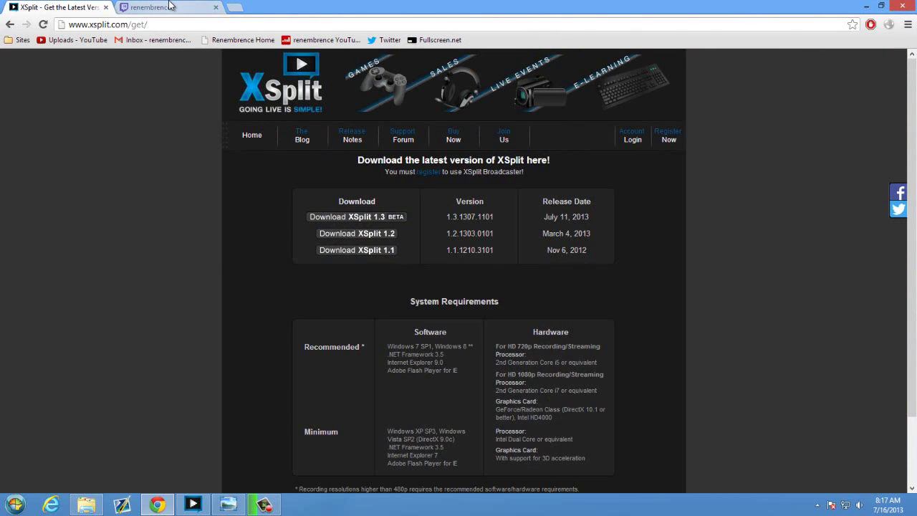
click(170, 5)
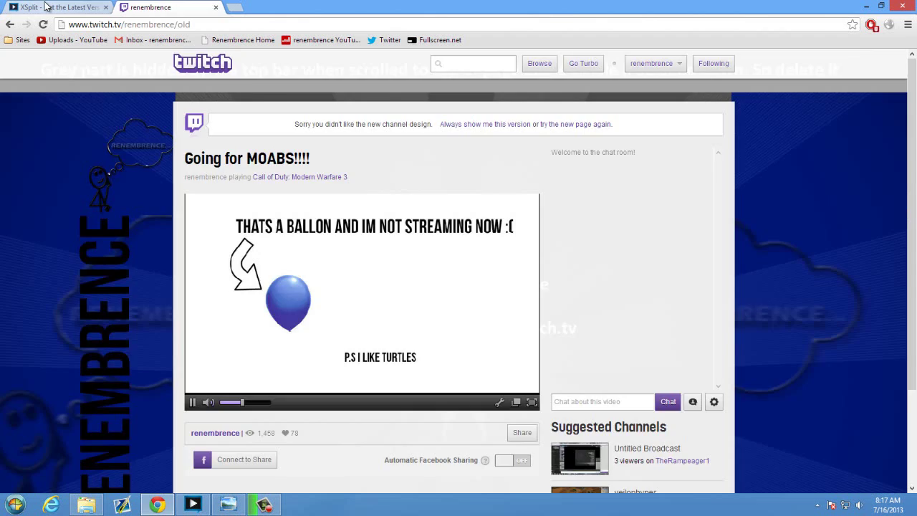
click(48, 6)
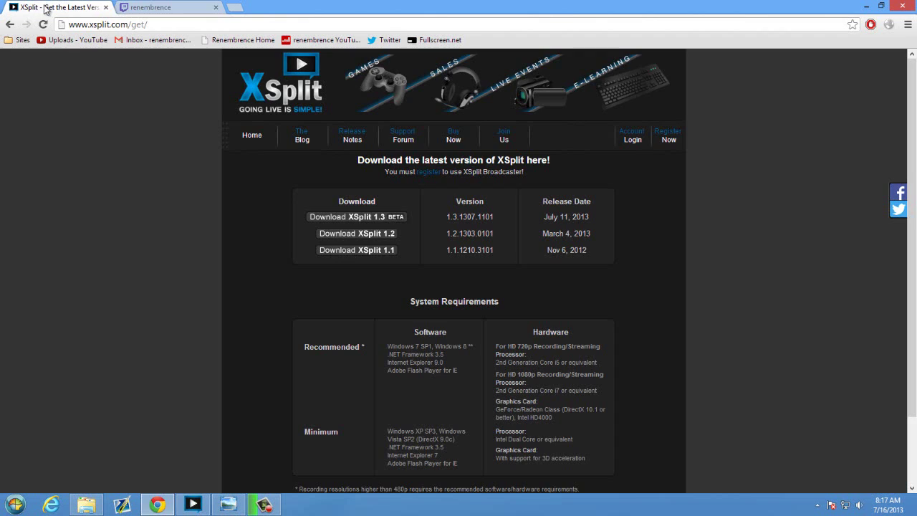
click(118, 6)
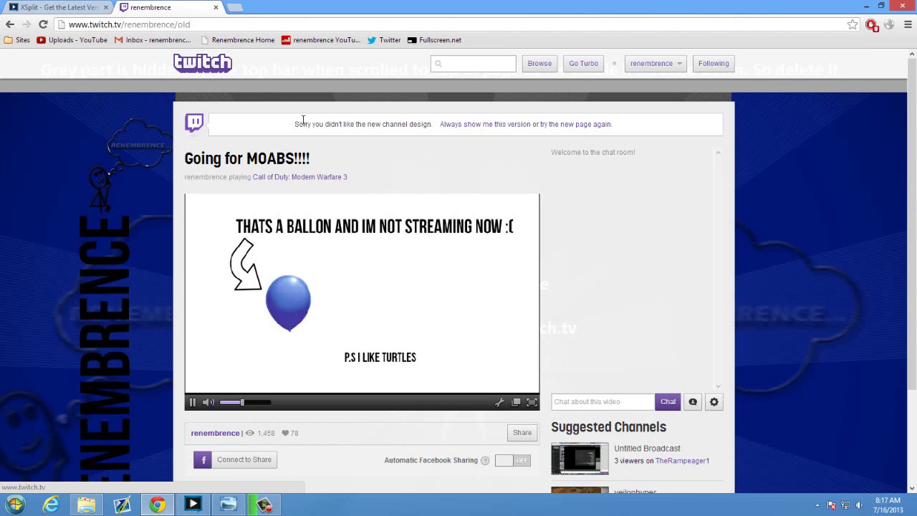
Briefly bring up XSplit Broadcaster, then return Chrome to the XSplit download page
click(192, 505)
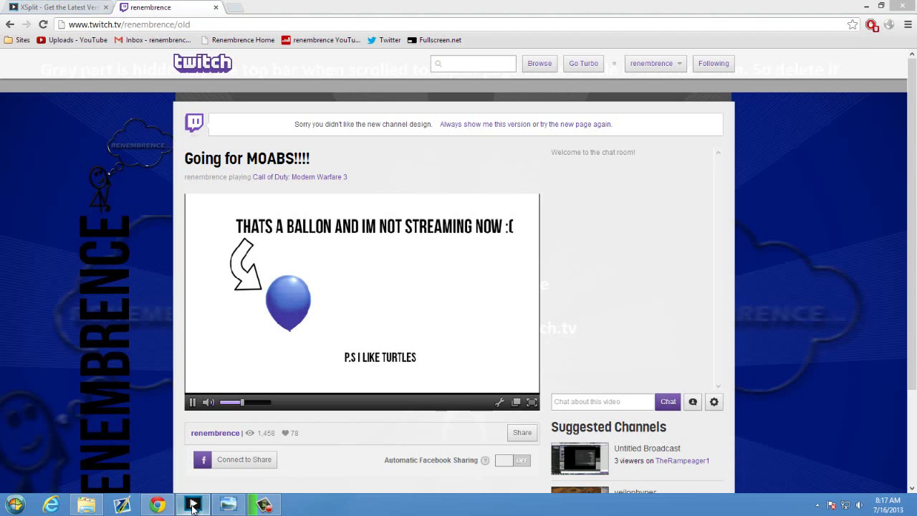
click(13, 276)
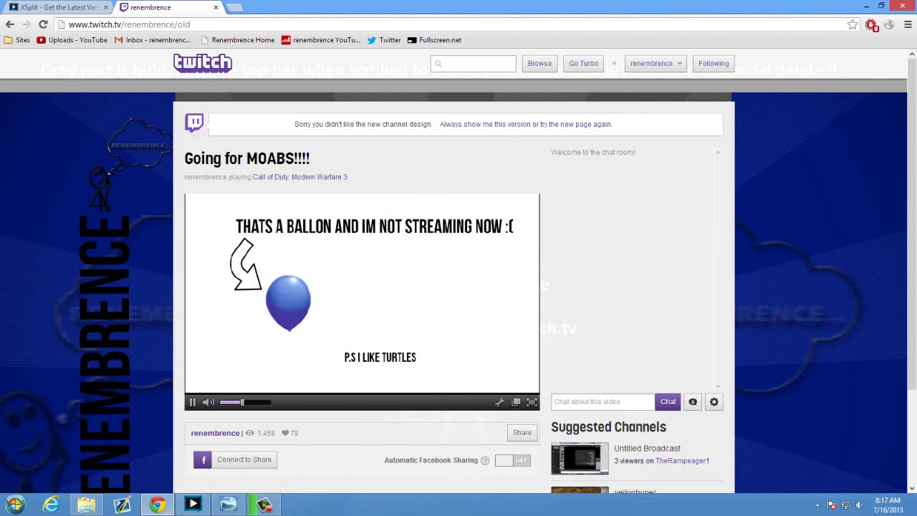
mouse_move(204, 507)
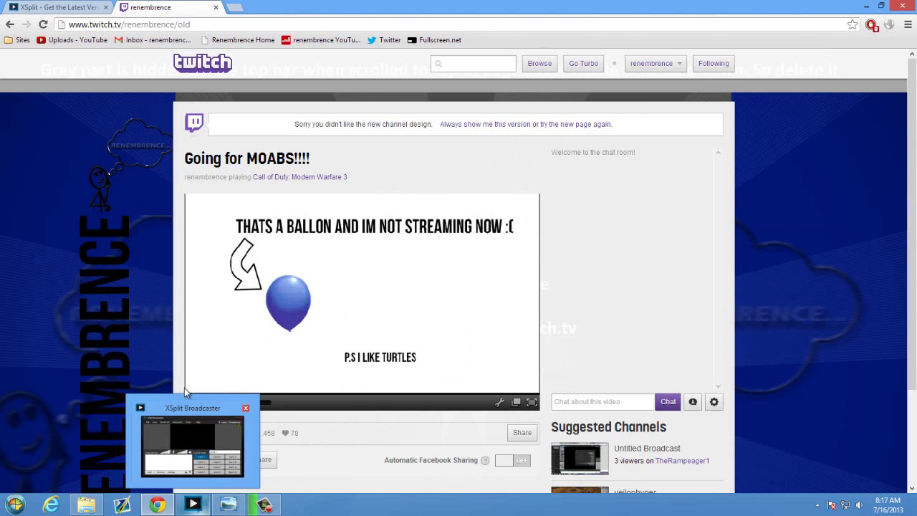
click(65, 5)
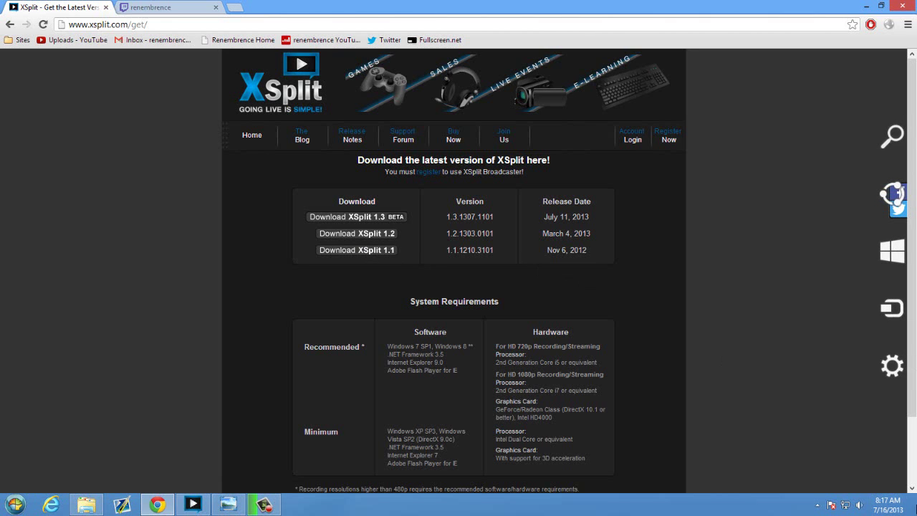
Put XSplit Broadcaster in front of the desktop, glance at the Broadcast menu, and nudge the window left
click(916, 515)
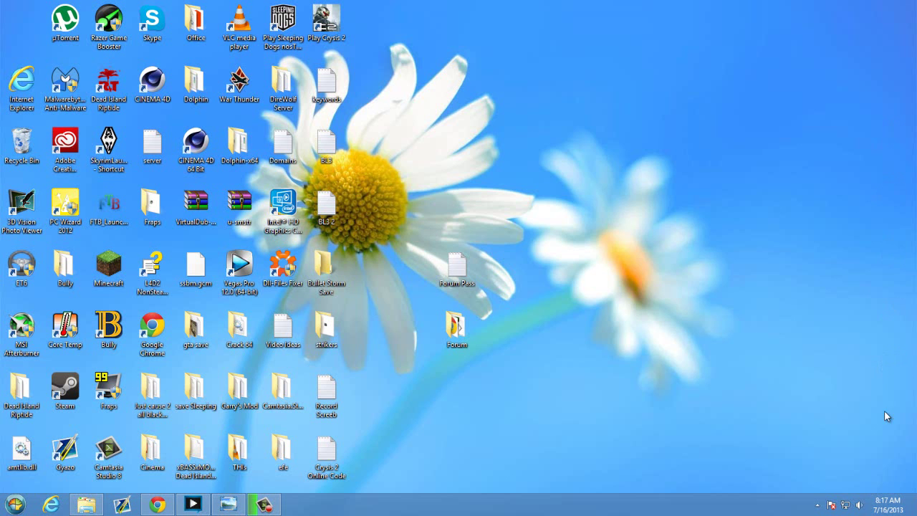
click(199, 510)
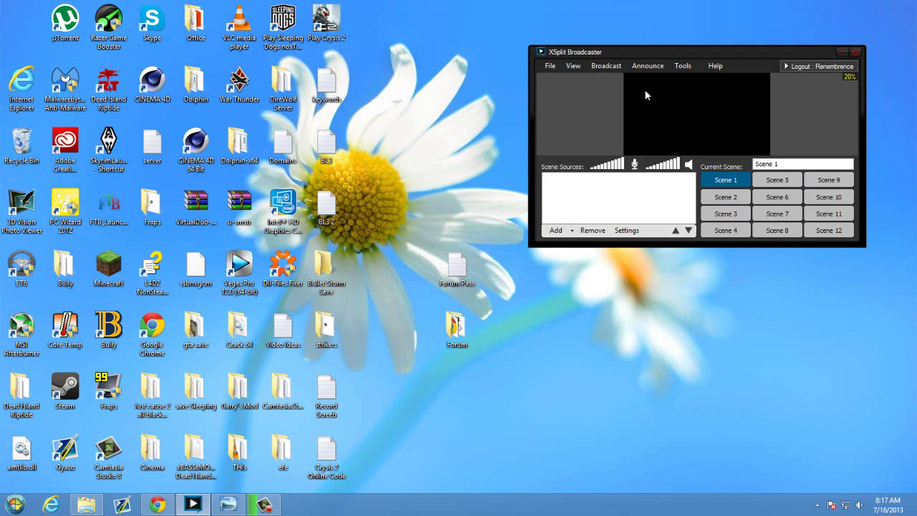
click(605, 67)
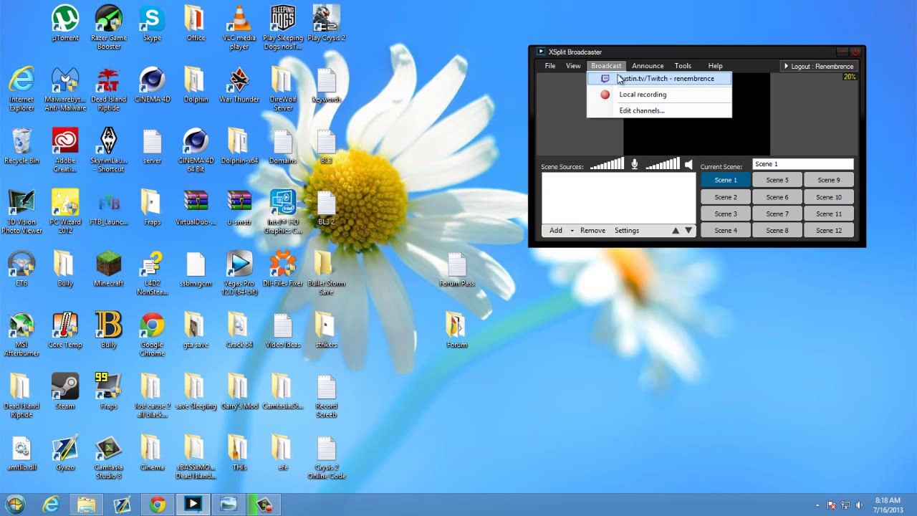
click(570, 105)
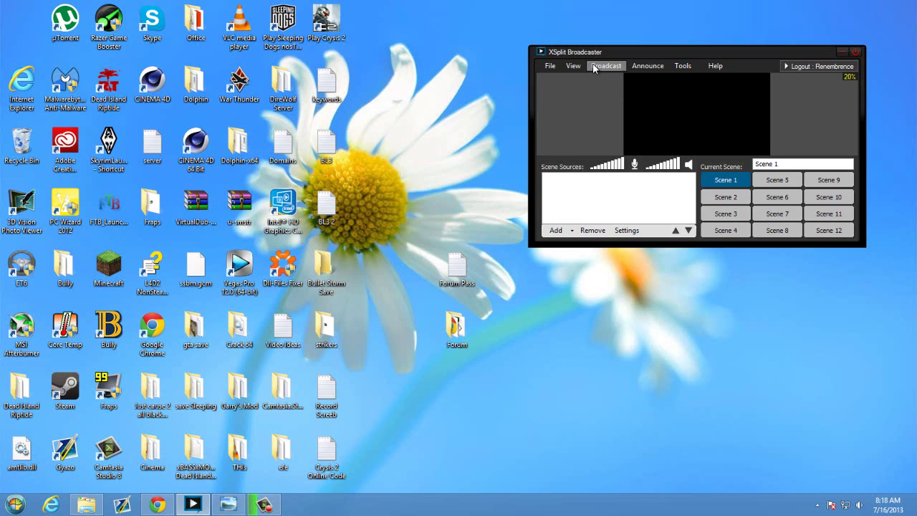
drag(579, 51, 530, 61)
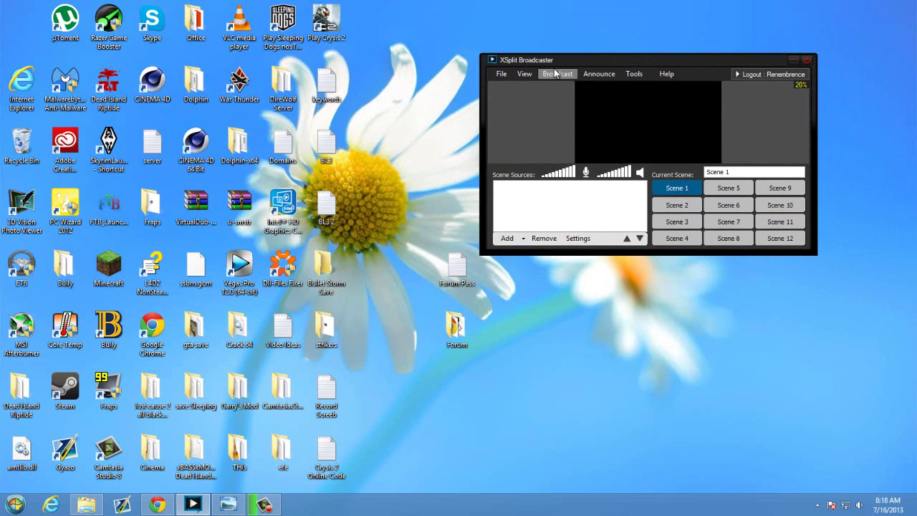
Browse the View menu's Scale viewport options, leaving the viewport at 20%
click(507, 76)
mouse_move(522, 76)
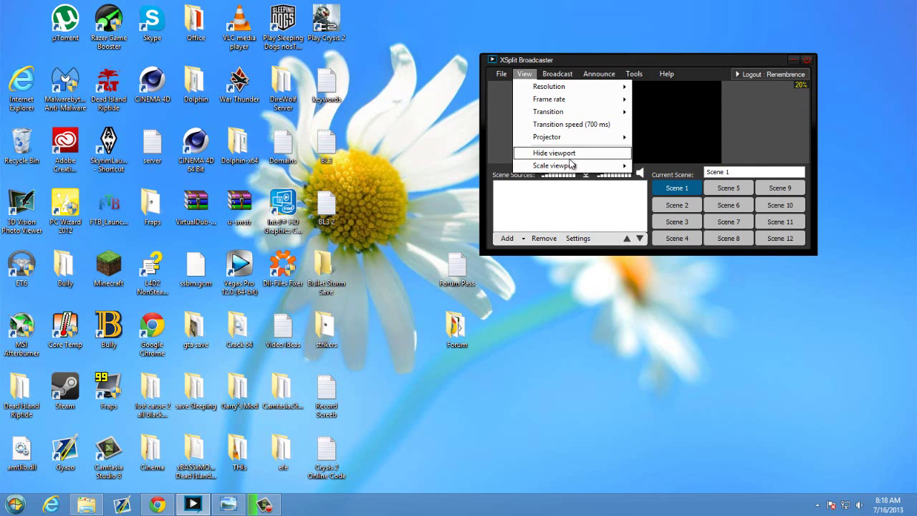
click(697, 60)
click(525, 74)
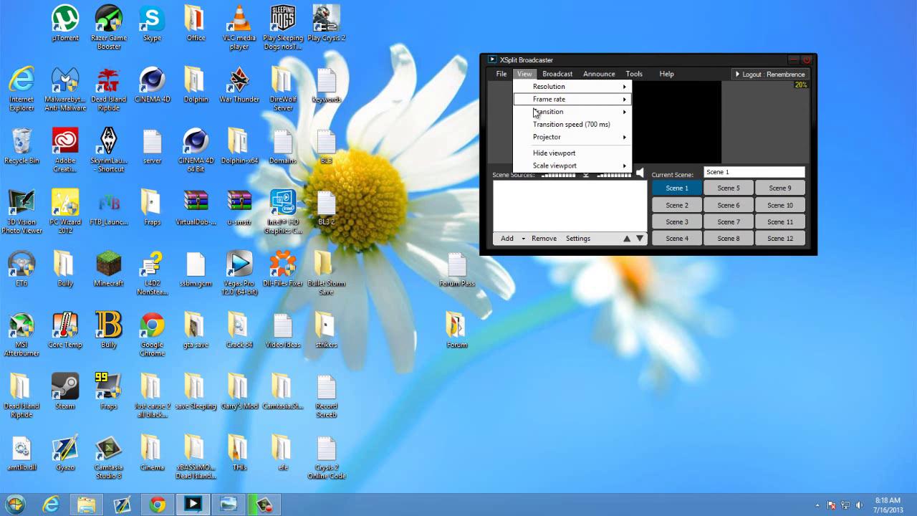
mouse_move(552, 165)
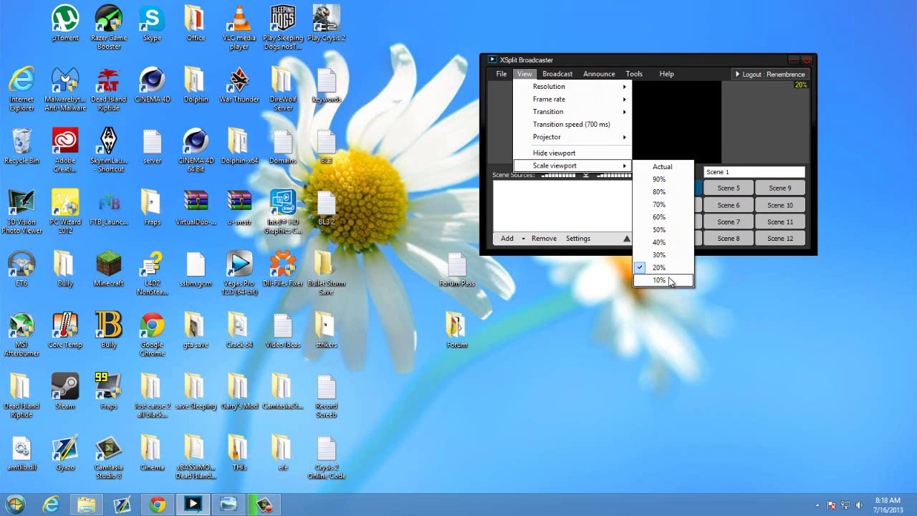
click(588, 62)
Go to Broadcast > Edit channels... to show the User Settings Channels tab
click(605, 76)
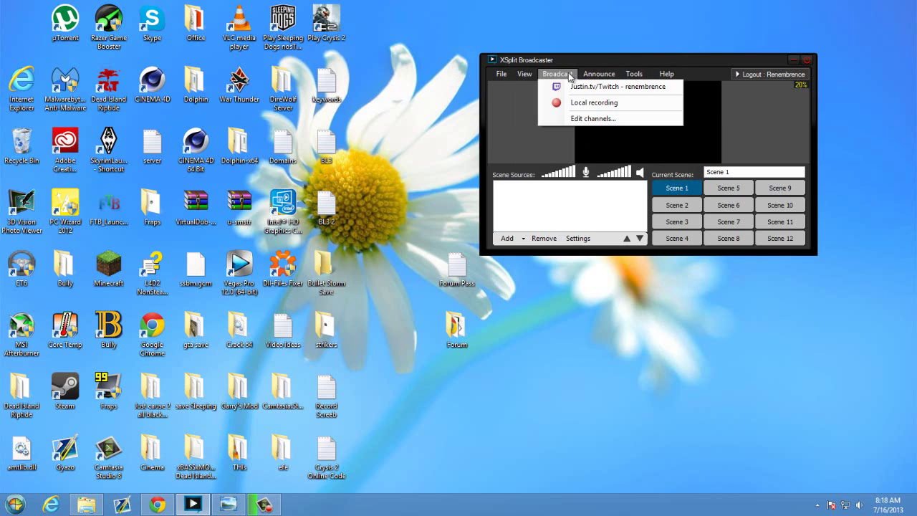
click(489, 106)
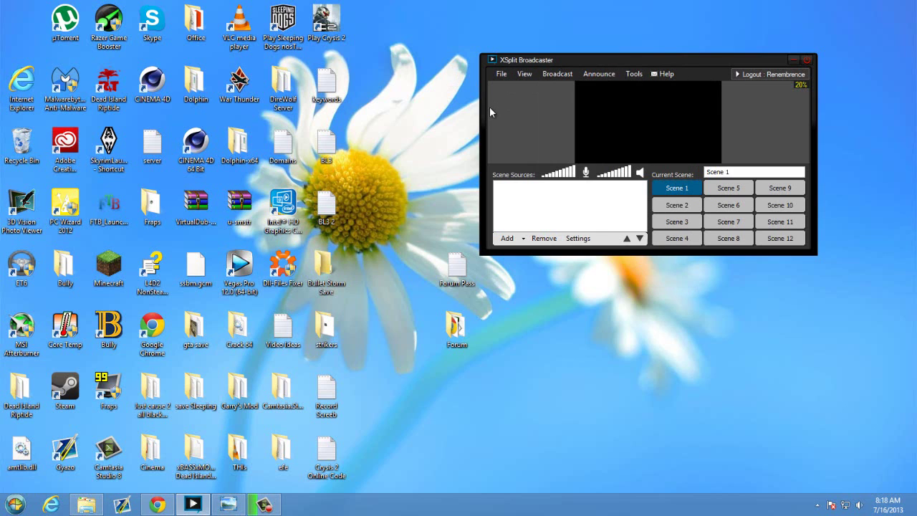
click(555, 74)
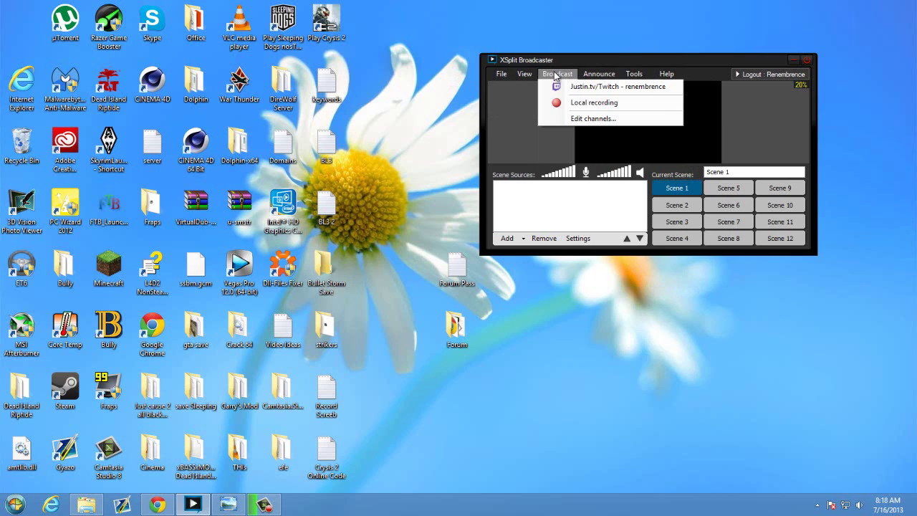
Add a new Justin.tv/Twitch channel, bringing up its Properties form
click(583, 119)
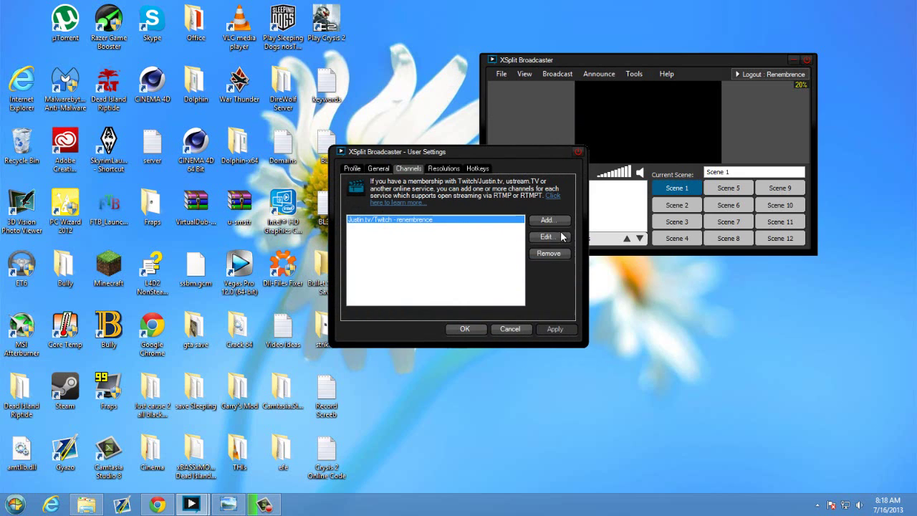
click(548, 221)
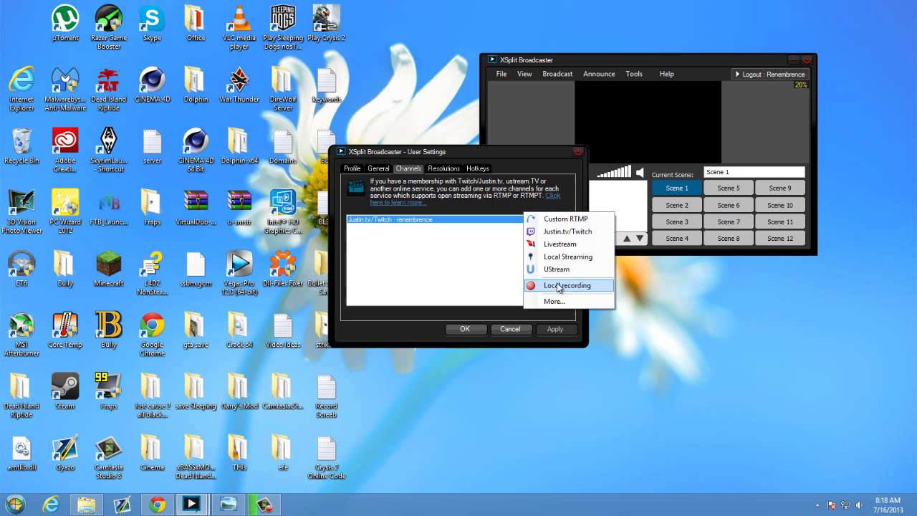
click(571, 237)
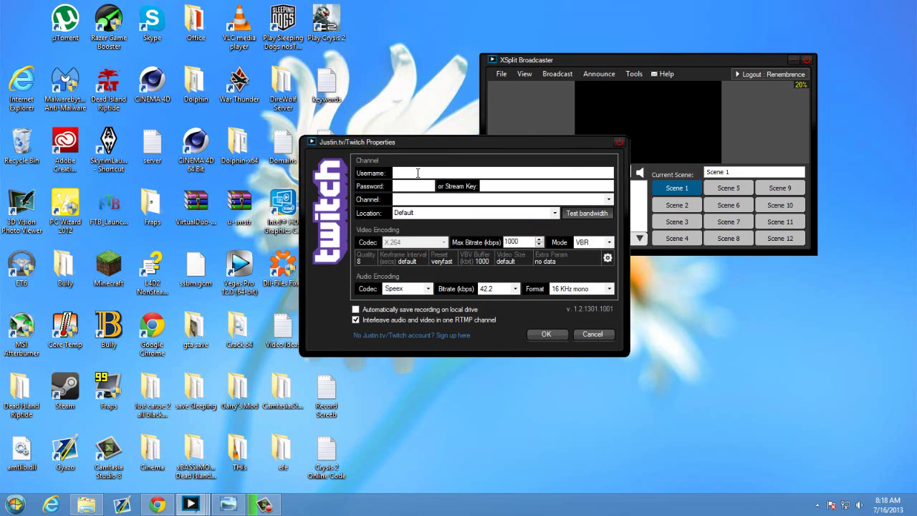
Fill in a sample Twitch username, step through the password and location fields, then cancel the form
click(417, 172)
text(hefhefefwf)
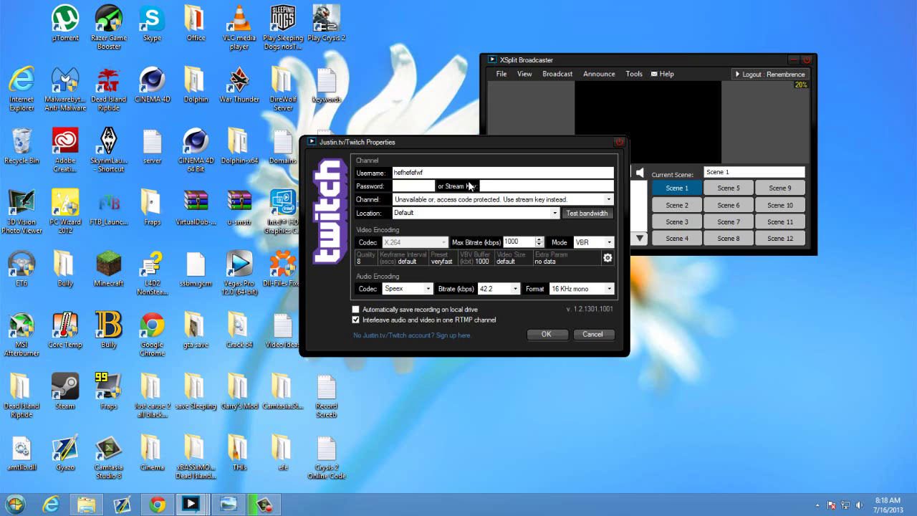
click(419, 185)
click(424, 213)
click(589, 334)
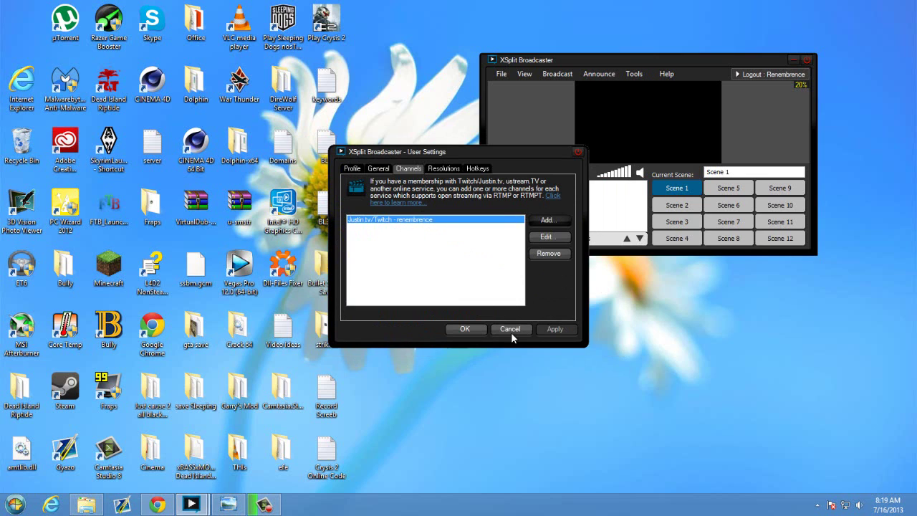
Close User Settings with OK, then briefly open and minimize Windows Photo Viewer
click(465, 328)
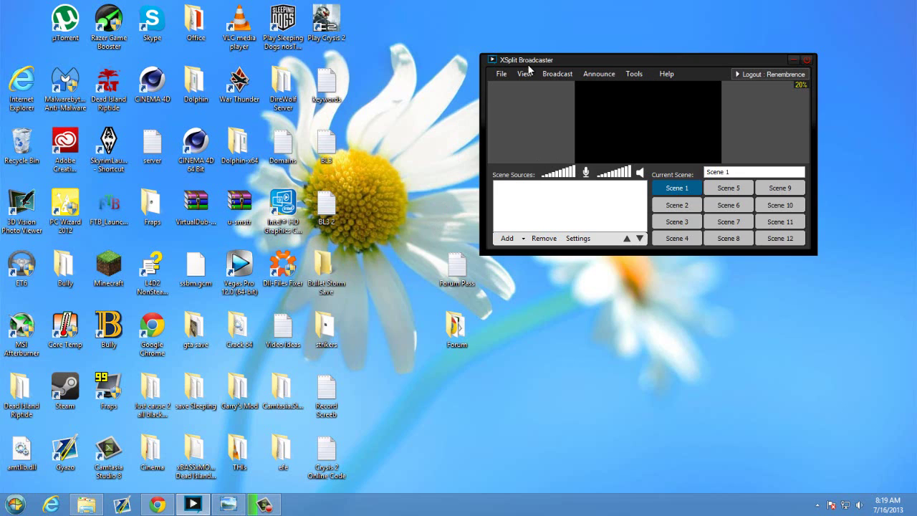
mouse_move(229, 509)
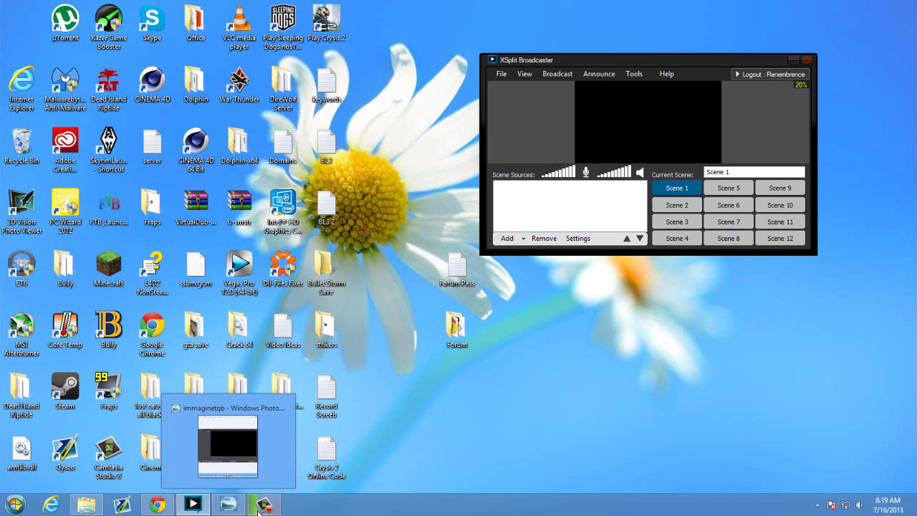
click(231, 506)
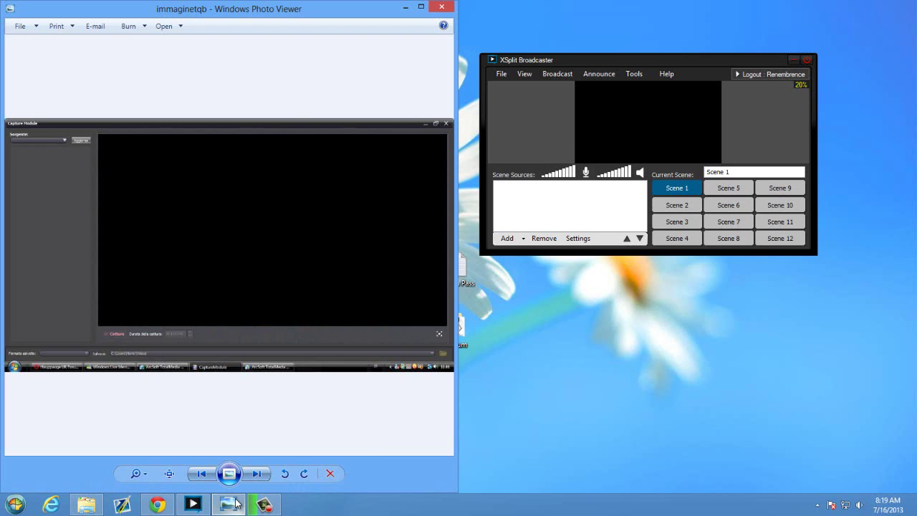
click(231, 505)
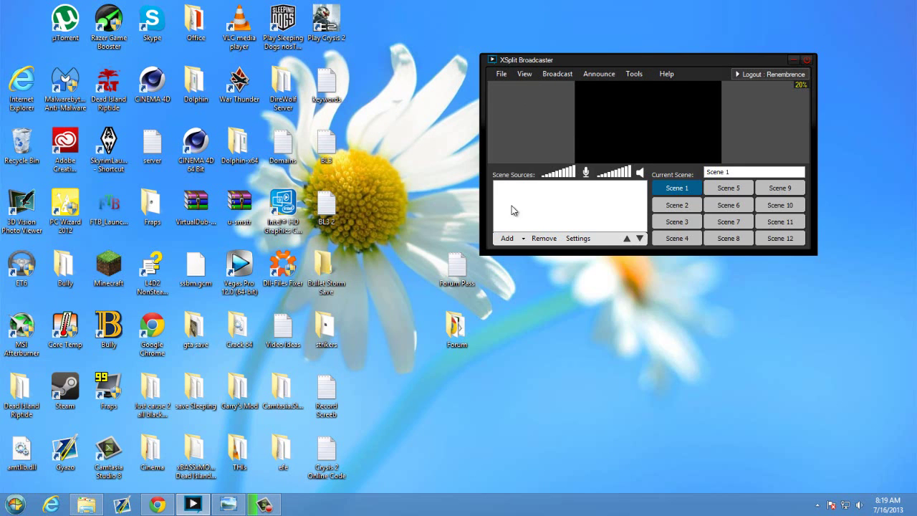
click(513, 240)
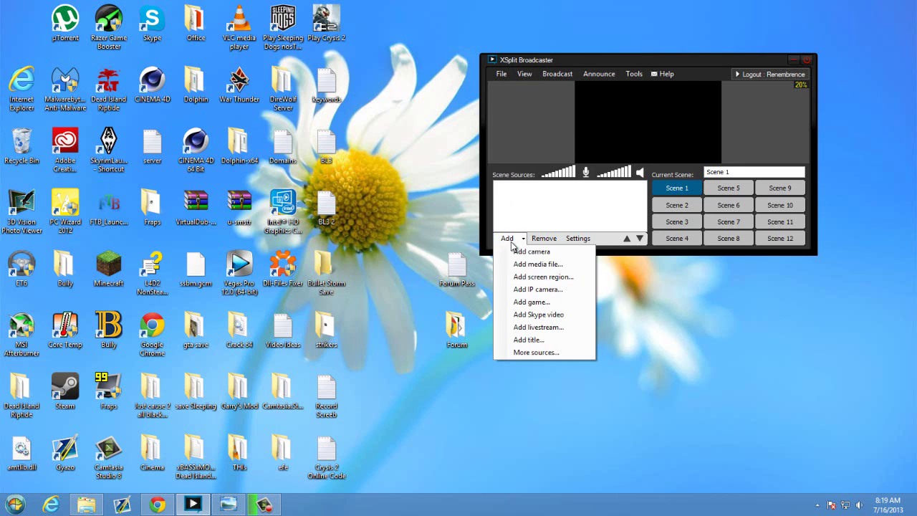
click(549, 279)
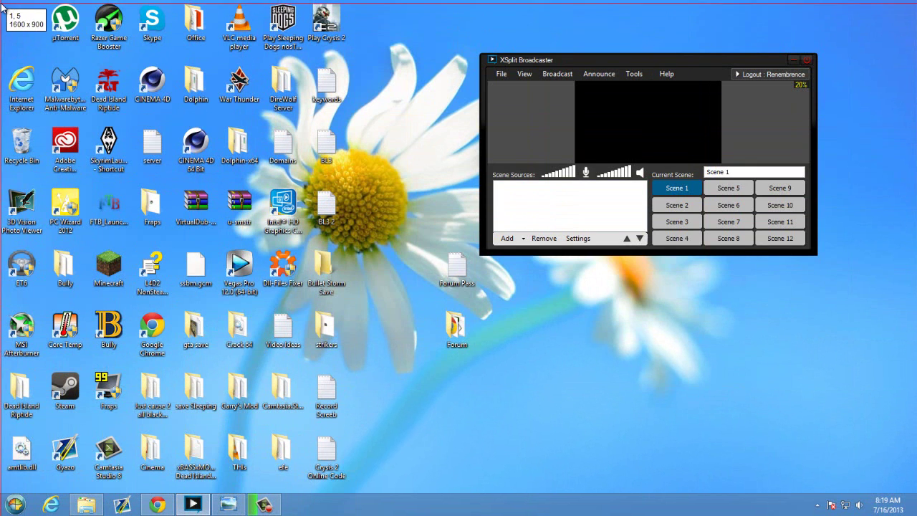
drag(0, 0, 915, 492)
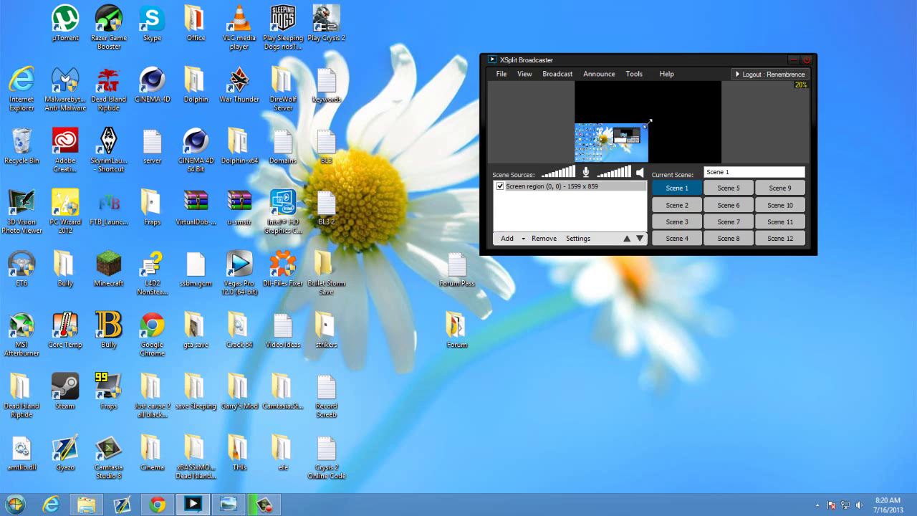
drag(661, 105, 774, 43)
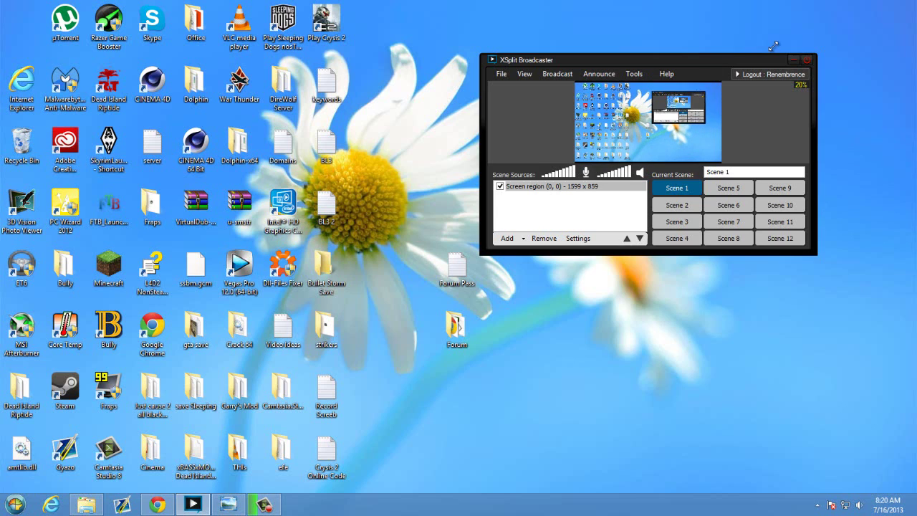
click(615, 127)
click(577, 159)
click(539, 187)
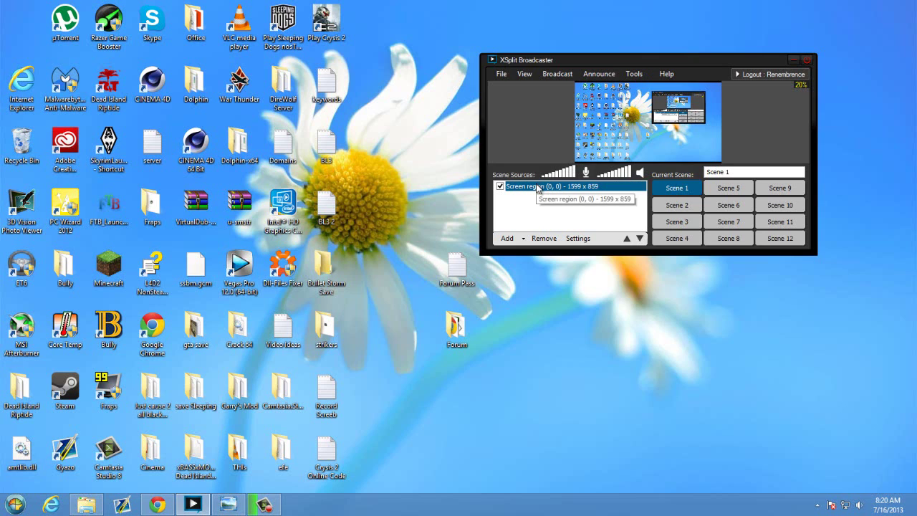
key(Delete)
Add a 617 x 347 screen region source drawn over the capture window screenshot in Photo Viewer
click(233, 508)
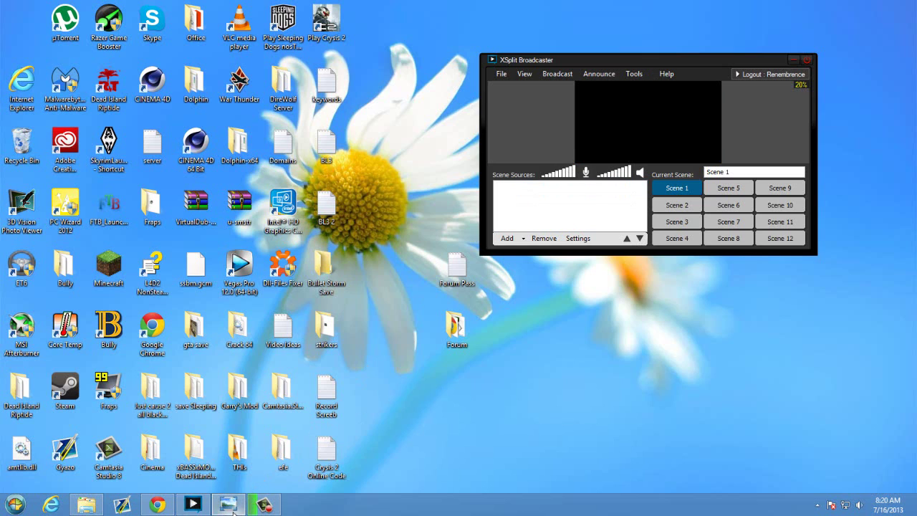
click(510, 237)
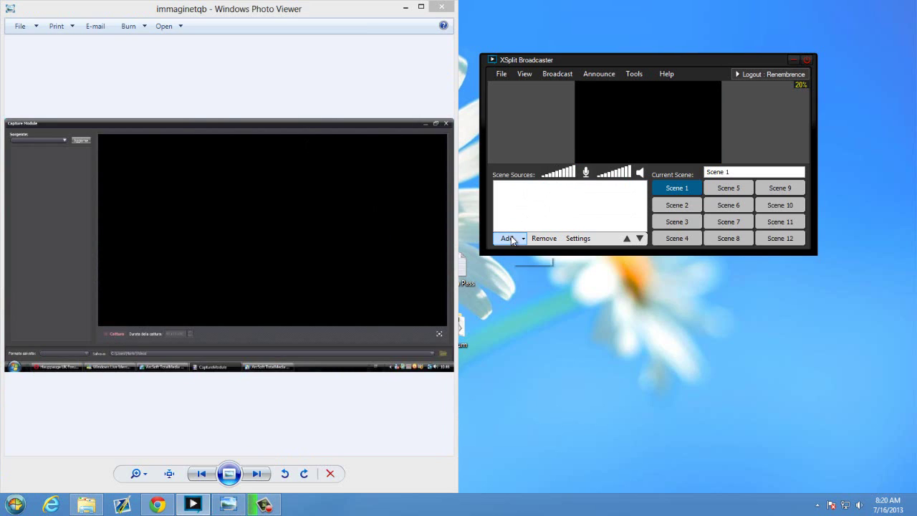
click(509, 238)
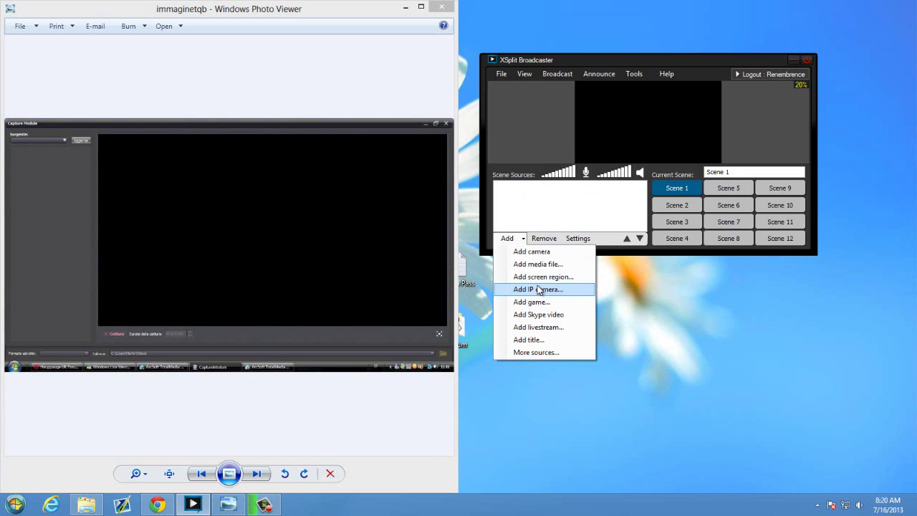
click(533, 277)
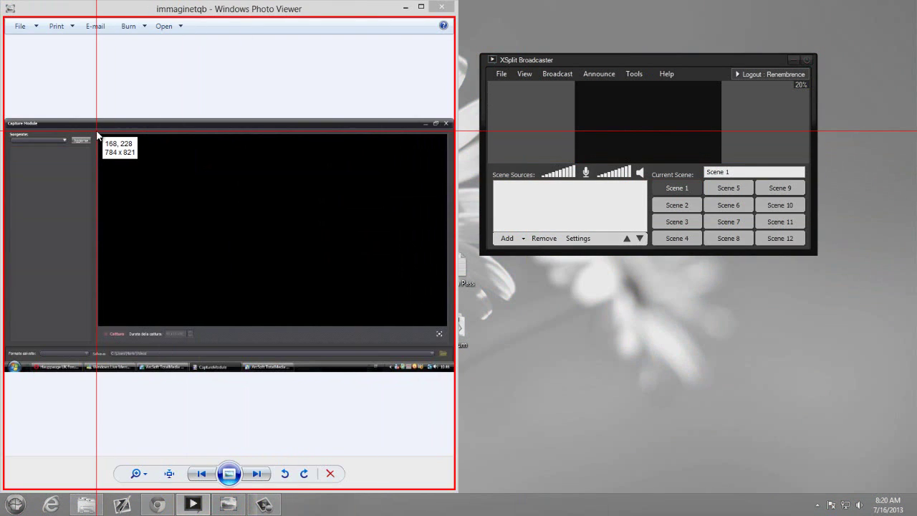
drag(99, 132, 207, 189)
drag(262, 220, 450, 333)
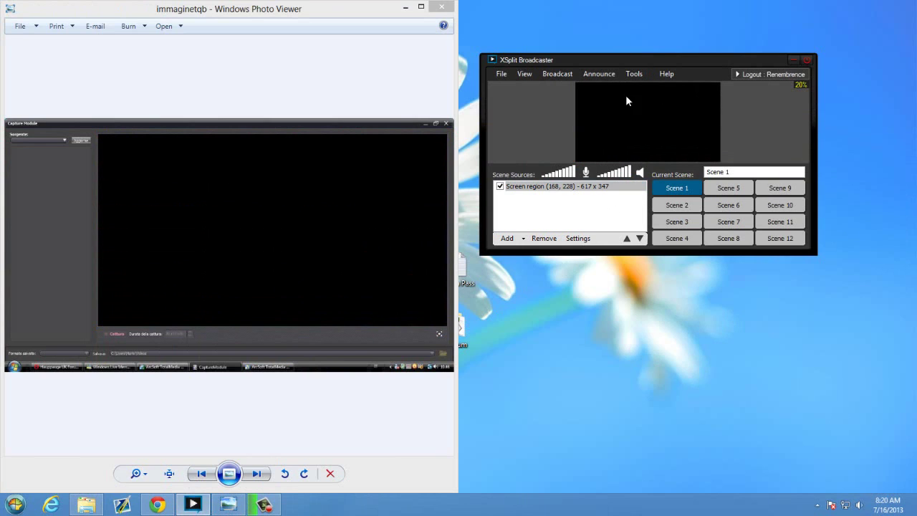
click(577, 188)
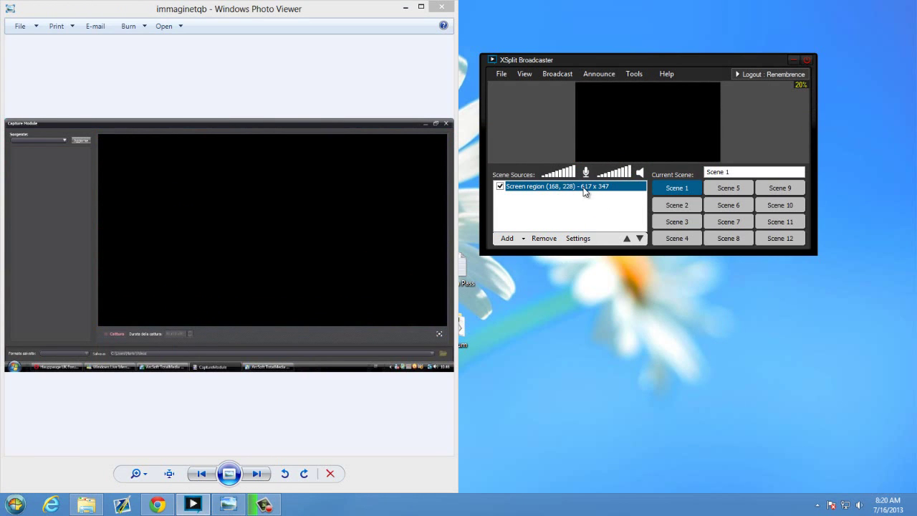
click(583, 213)
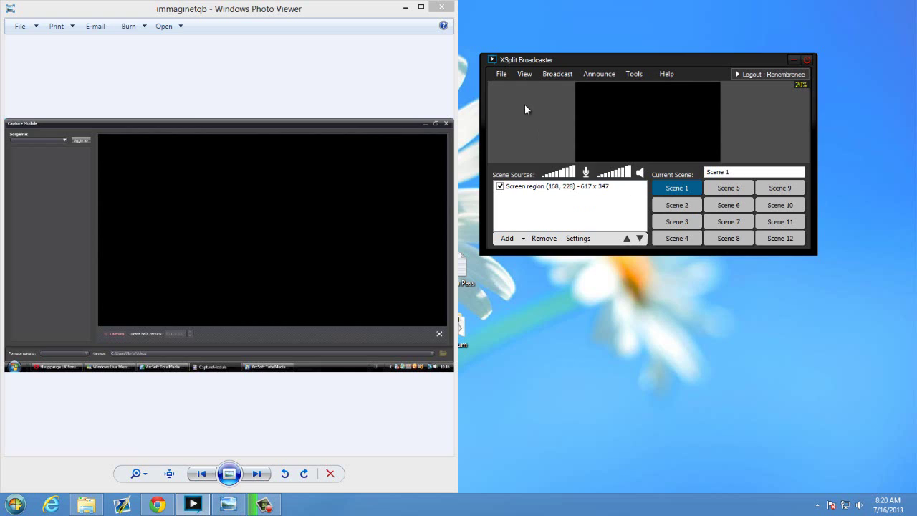
Check the View menu's 1280 x 720 output resolution and 25 fps frame rate
click(494, 75)
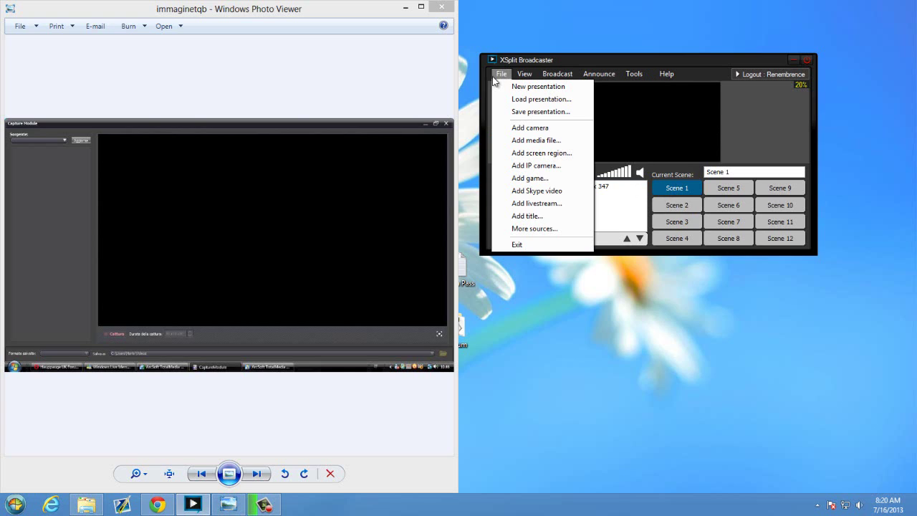
click(533, 74)
mouse_move(573, 87)
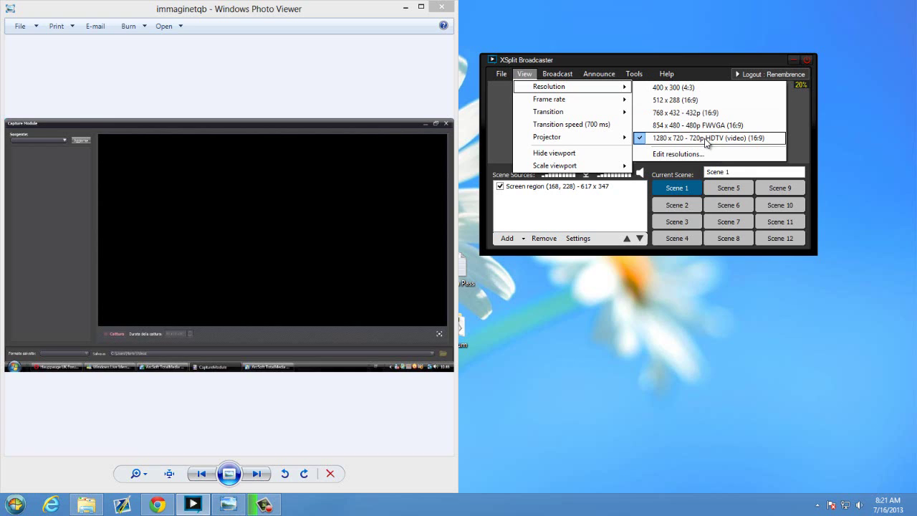
mouse_move(677, 71)
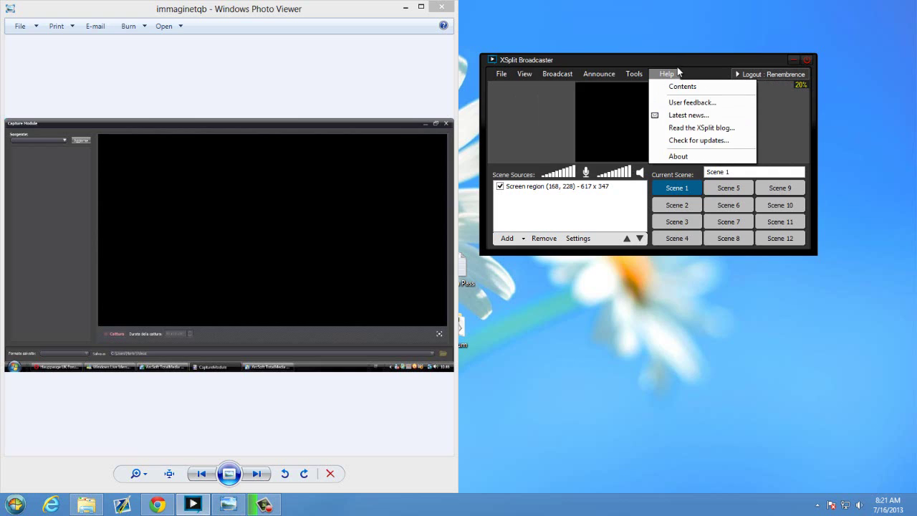
mouse_move(524, 74)
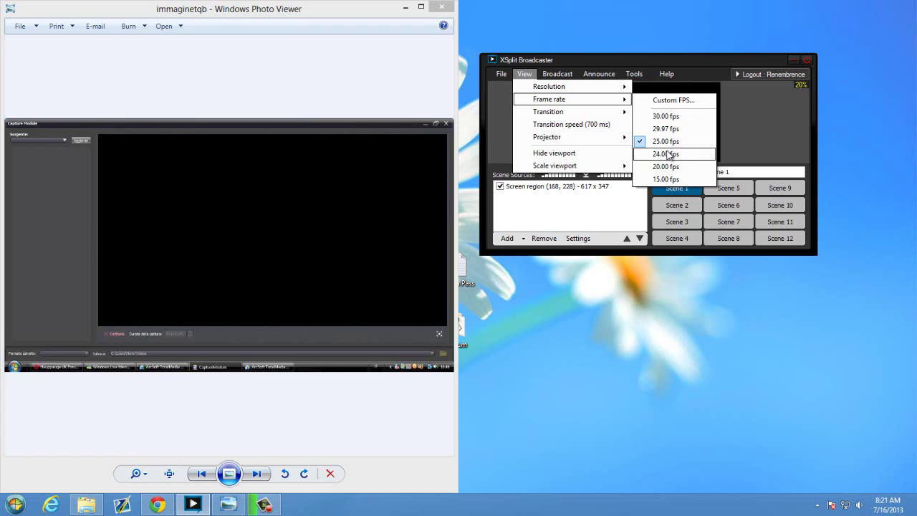
click(600, 64)
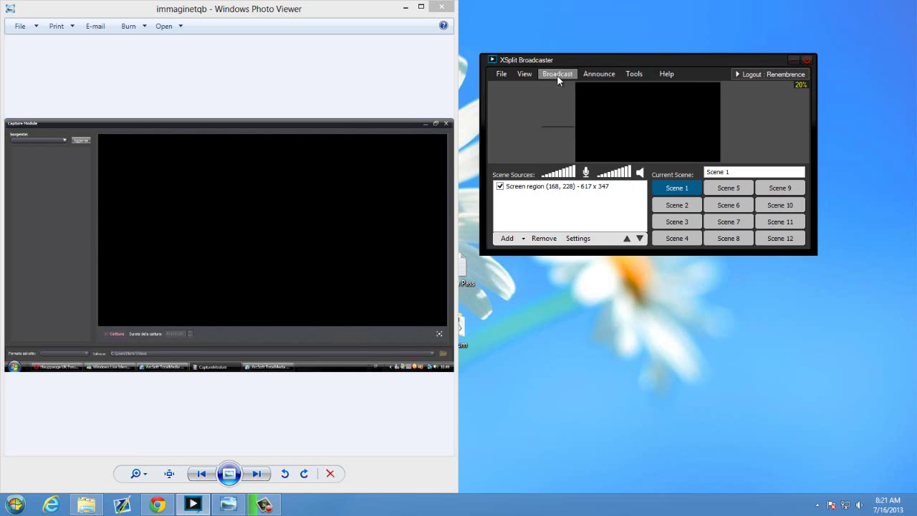
click(524, 74)
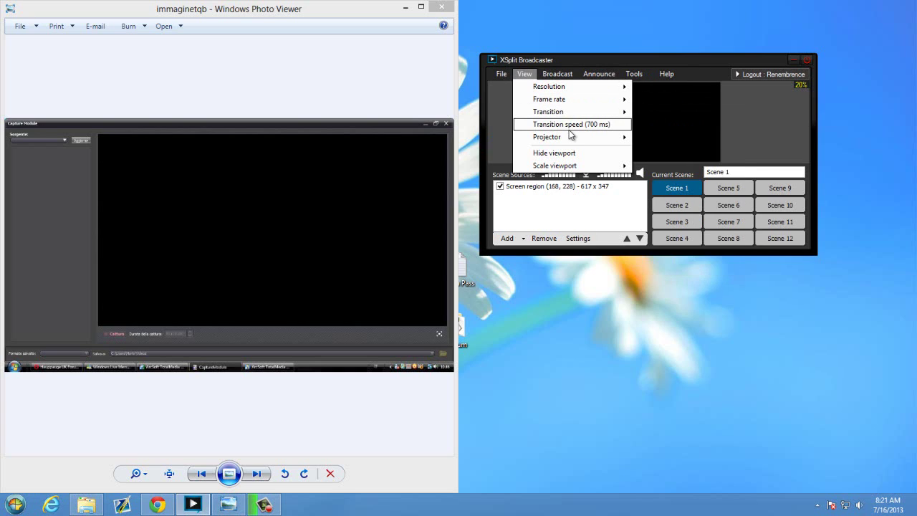
Delete the small 617 x 347 screen region source and close Photo Viewer
click(578, 53)
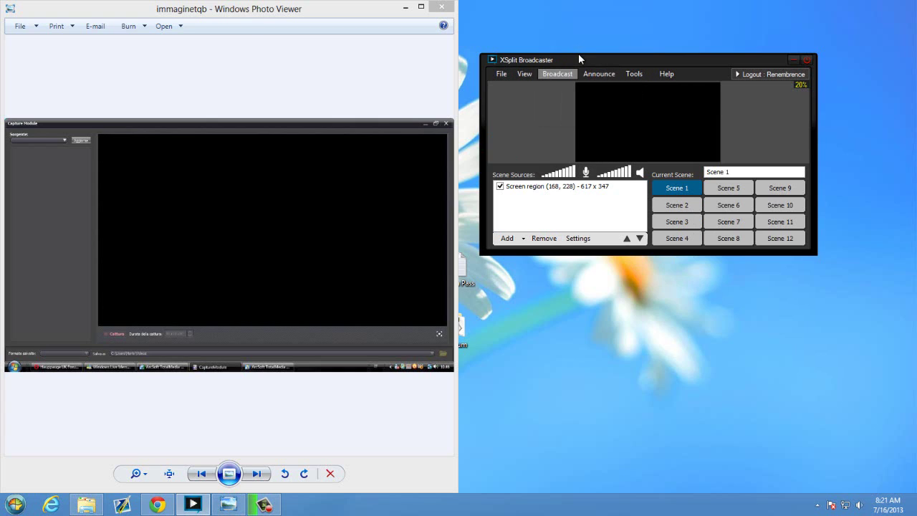
click(543, 186)
key(Delete)
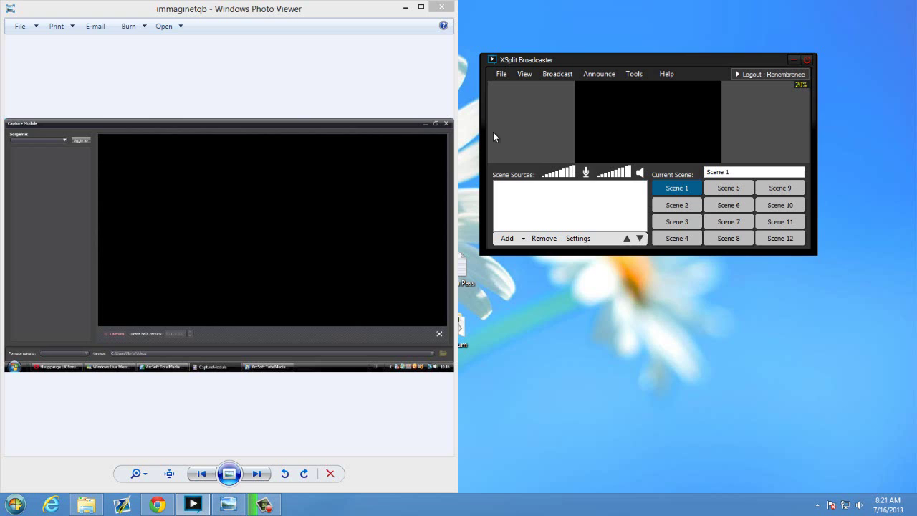
click(440, 6)
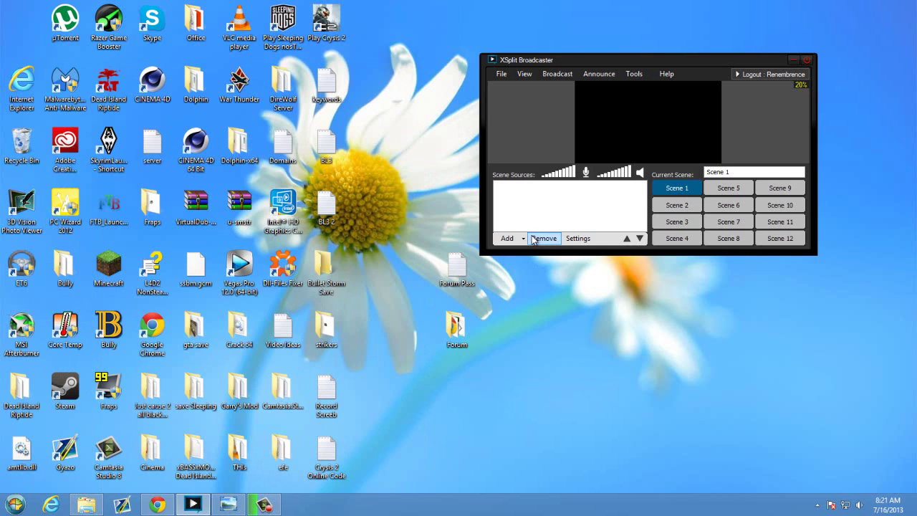
Add a full-screen 1600 x 855 screen region and stretch it to fill the preview
click(507, 238)
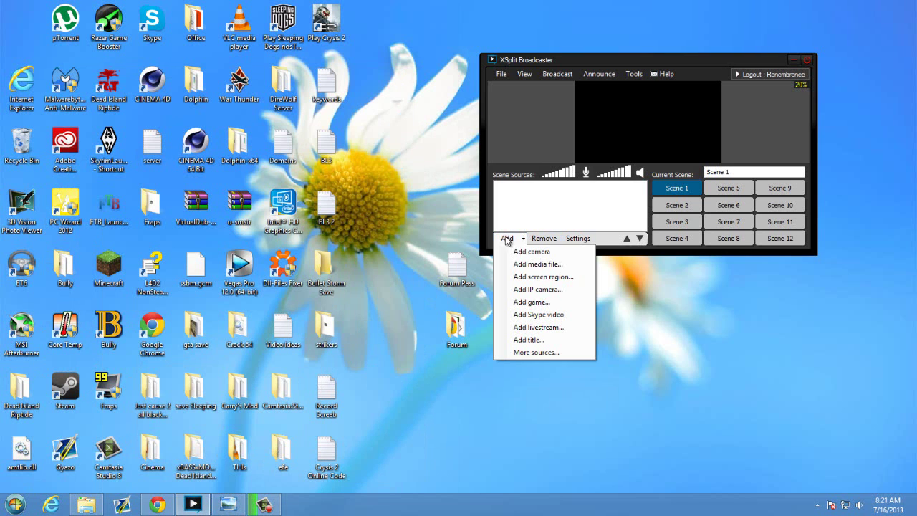
click(549, 277)
drag(0, 0, 916, 490)
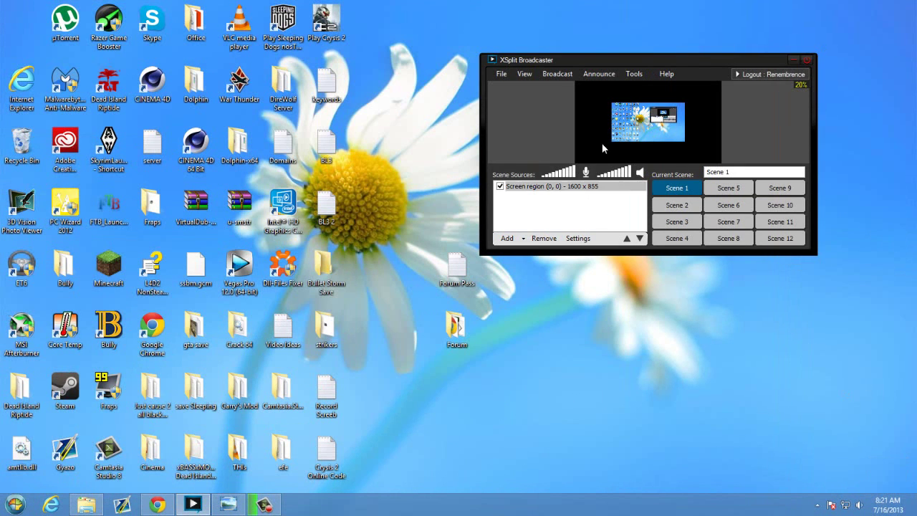
drag(613, 145, 573, 166)
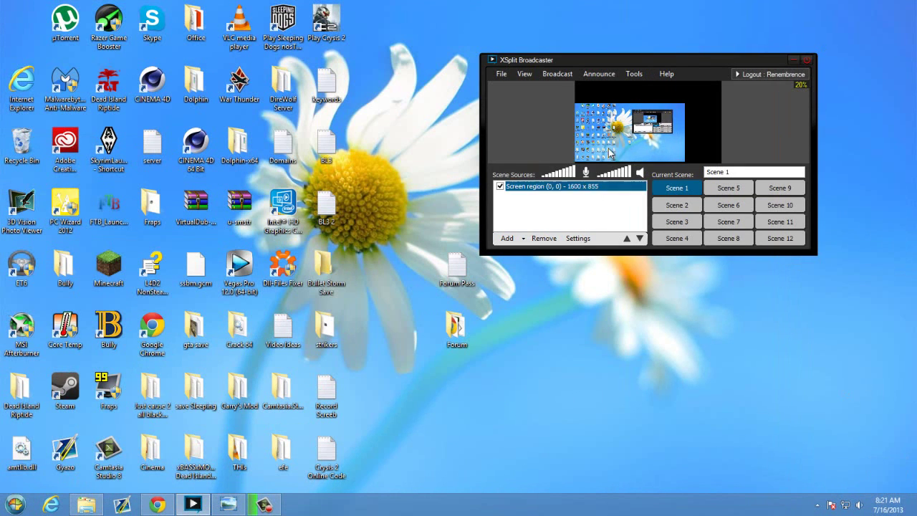
drag(684, 102, 742, 71)
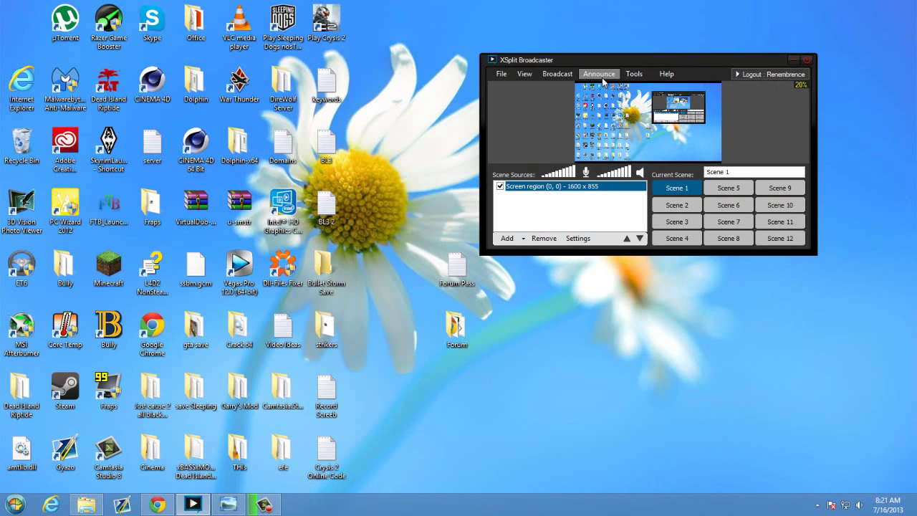
Start the live stream through Broadcast > Justin.tv/Twitch
click(565, 75)
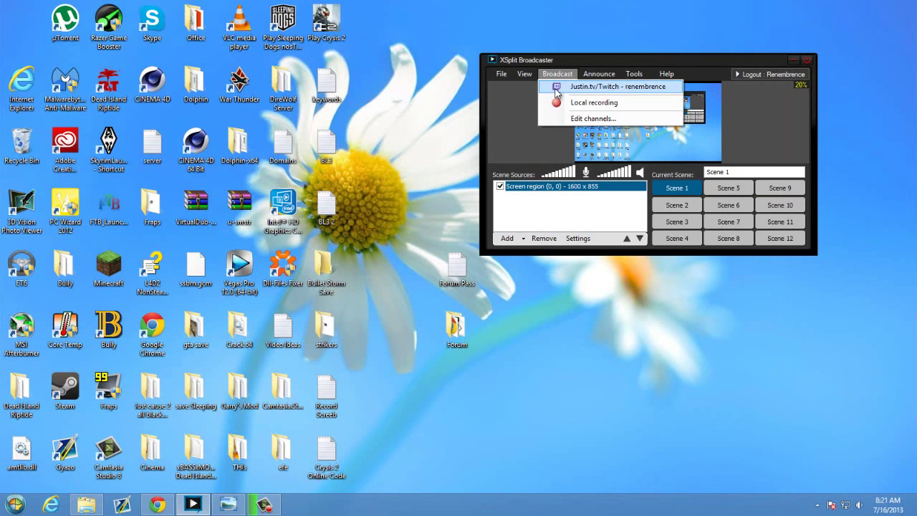
click(556, 88)
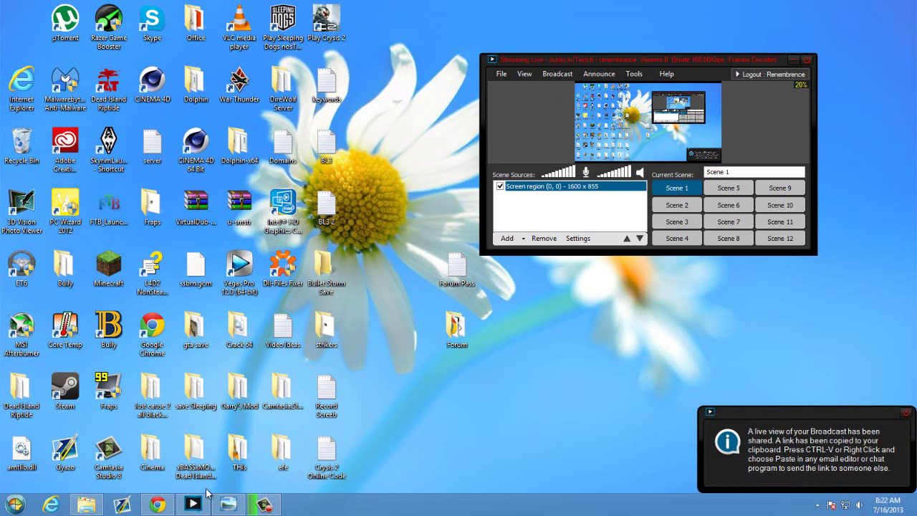
Switch to the Chrome Twitch tab and view the channel page's player for the live broadcast
mouse_move(158, 504)
click(344, 412)
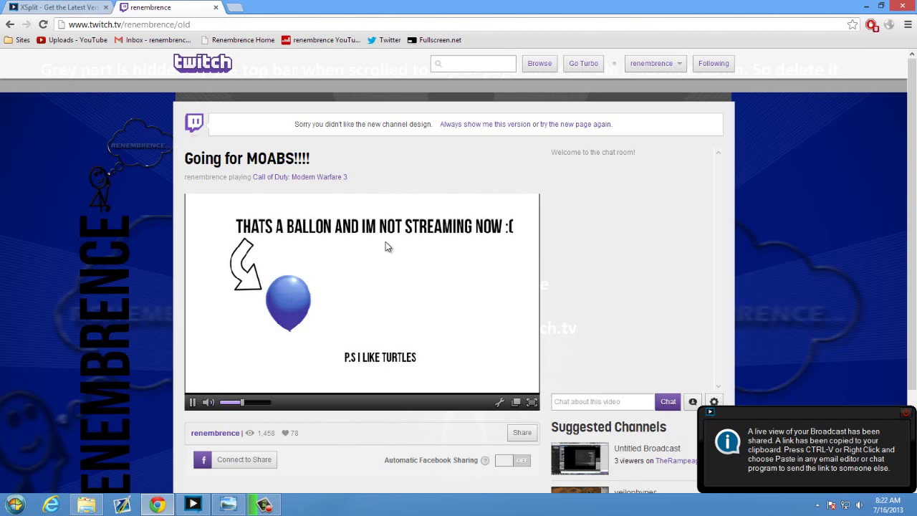
scroll(386, 247, down, 2)
scroll(248, 196, up, 2)
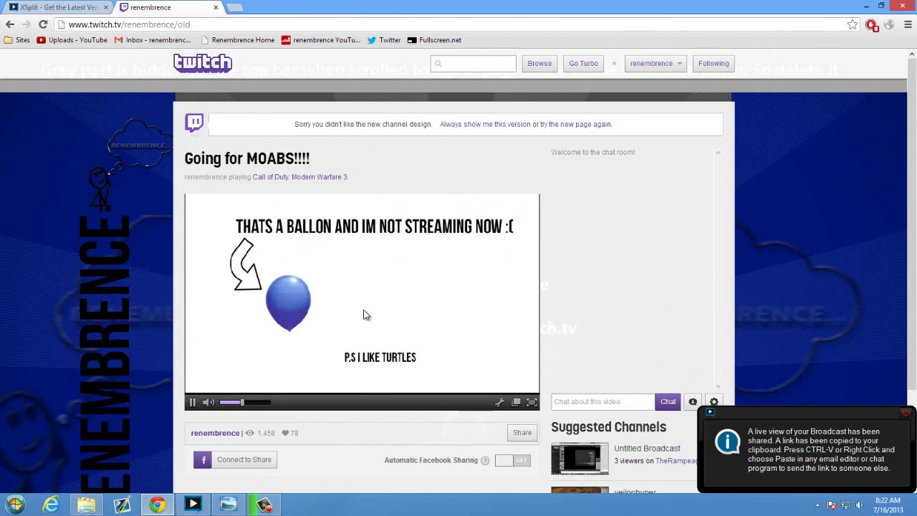